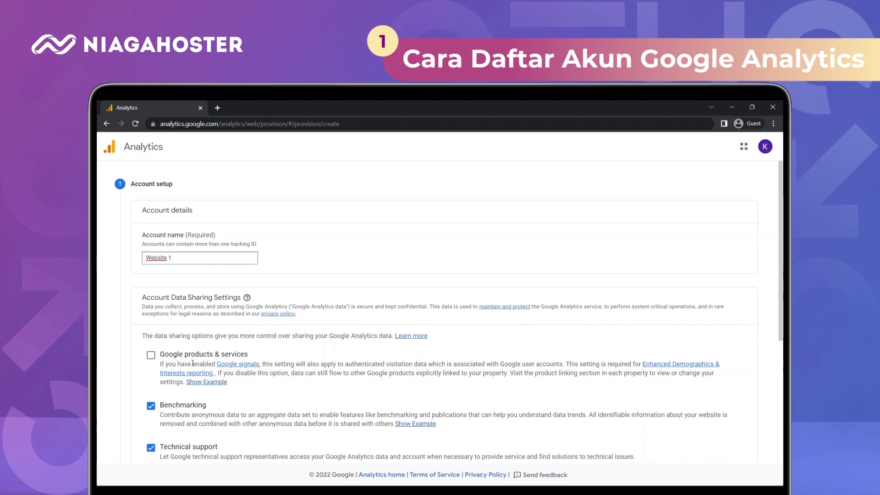
- Complete the account setup stage and set the property's reporting time zone country to Indonesia
{"action": "scroll", "coordinate": [151, 357], "scroll_direction": "down", "scroll_amount": 3}
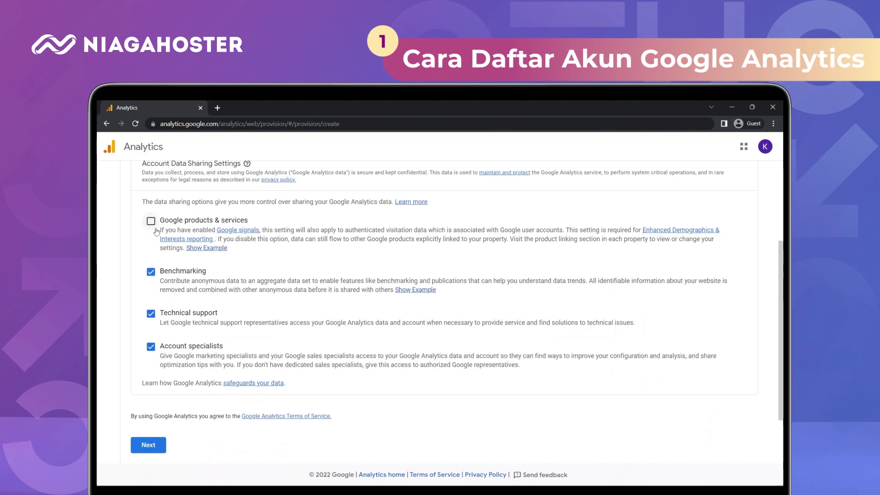
{"action": "left_click", "coordinate": [148, 445]}
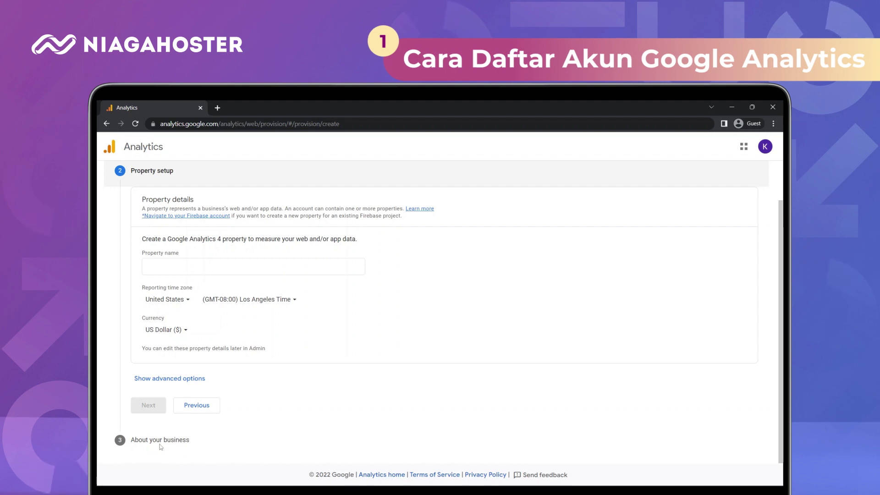
{"action": "left_click", "coordinate": [160, 302]}
{"action": "type", "text": "ind"}
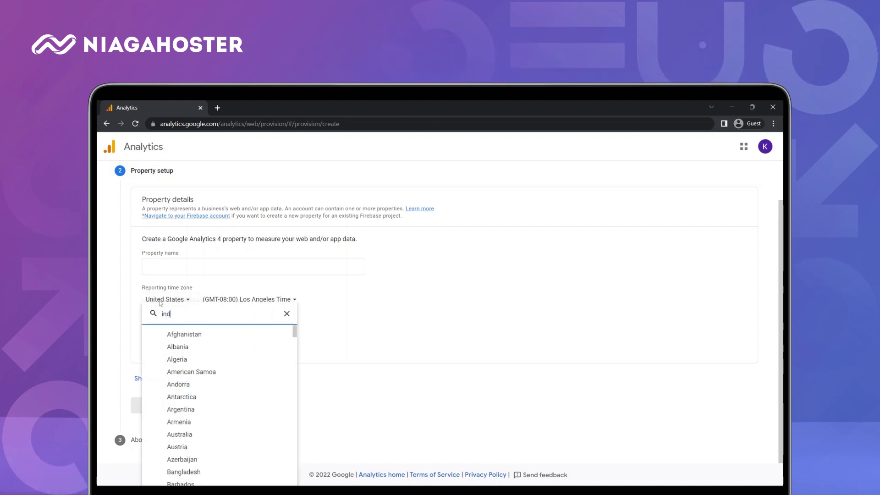
{"action": "left_click", "coordinate": [204, 358]}
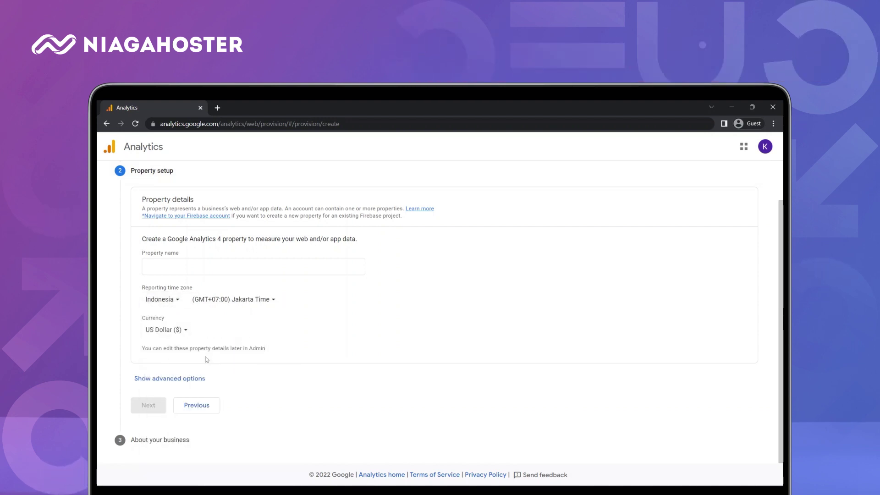
- Set the currency to Indonesian Rupiah (Rp), enter the website's domain as the property name, and proceed to the business details
{"action": "left_click", "coordinate": [177, 330]}
{"action": "type", "text": "ru"}
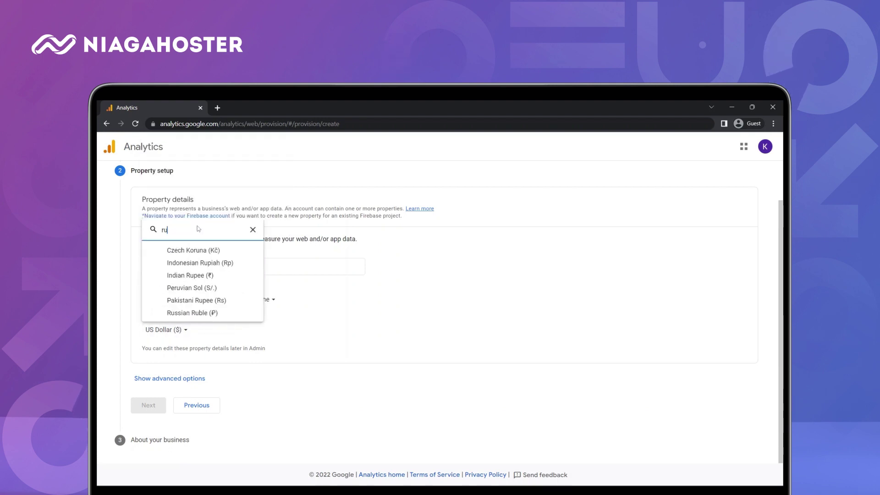
{"action": "left_click", "coordinate": [198, 263]}
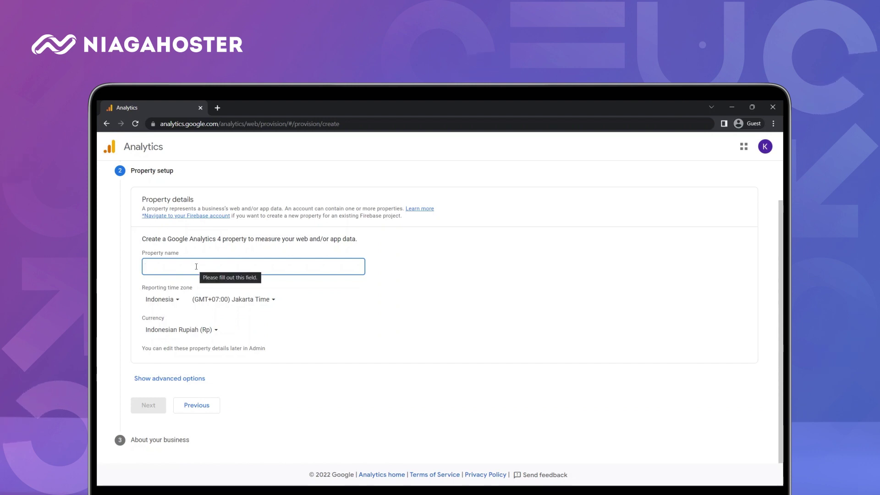
{"action": "type", "text": "dapitkurniawan.com"}
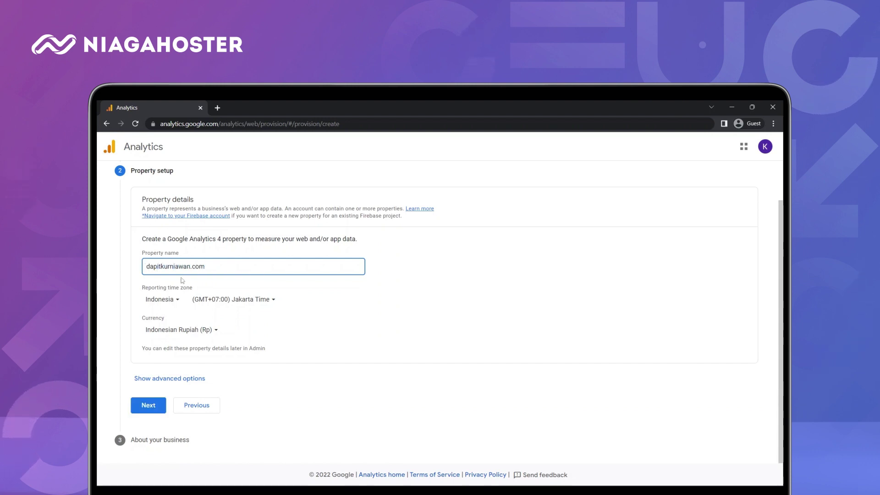
{"action": "left_click", "coordinate": [149, 406]}
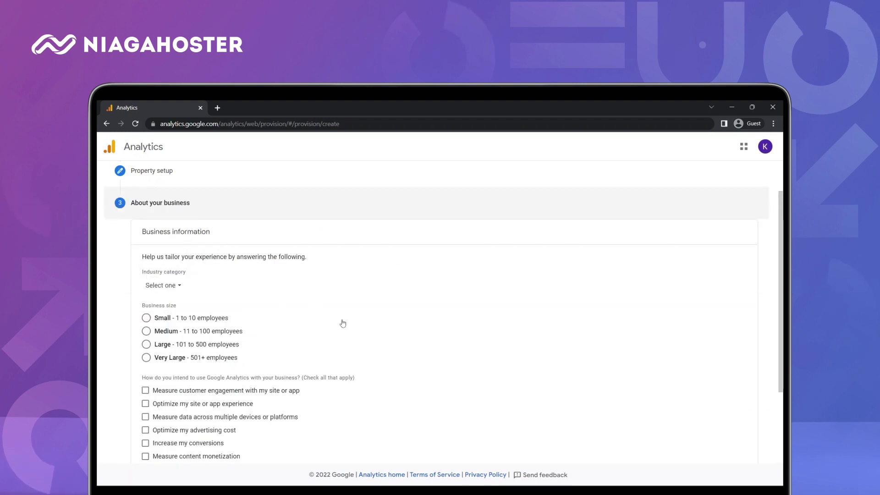
- Set the industry category to Games and the business size to Small - 1 to 10 employees
{"action": "scroll", "coordinate": [343, 324], "scroll_direction": "down", "scroll_amount": 1}
{"action": "left_click", "coordinate": [180, 241]}
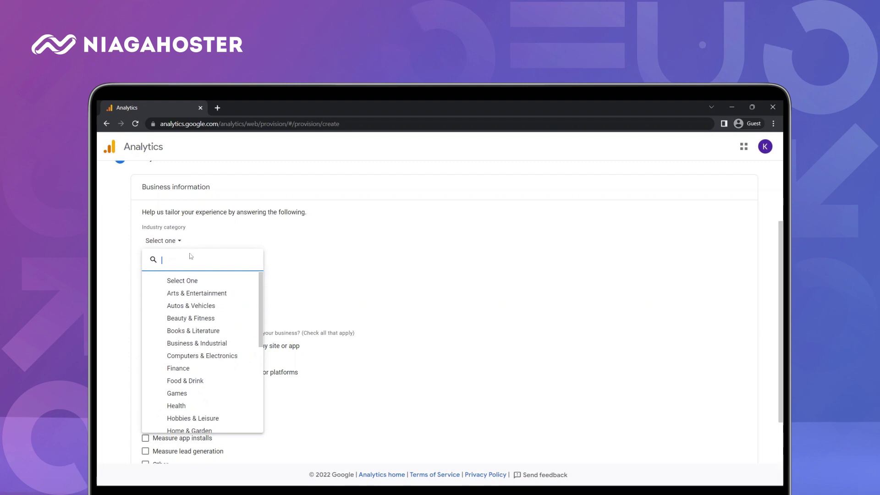
{"action": "left_click", "coordinate": [208, 419]}
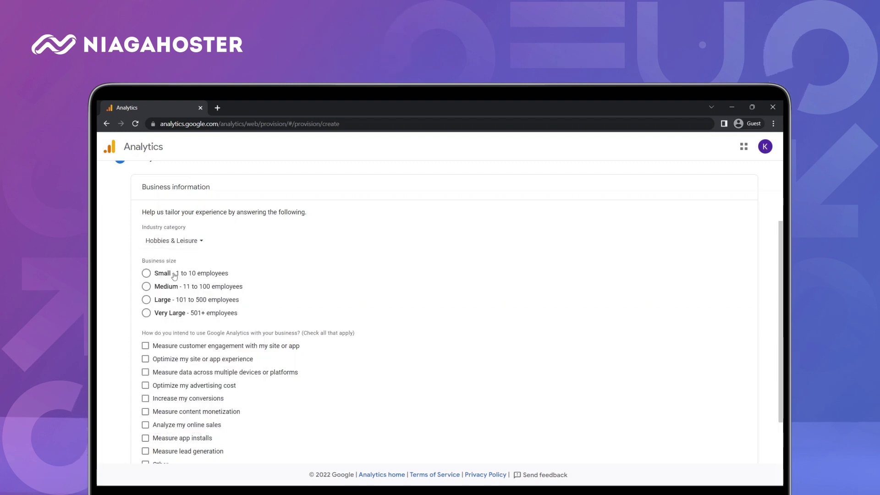
{"action": "left_click", "coordinate": [174, 241]}
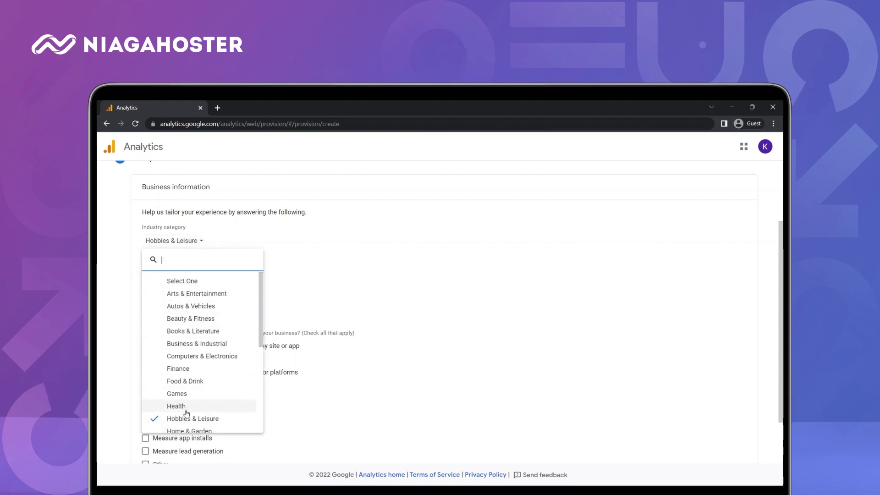
{"action": "left_click", "coordinate": [177, 394]}
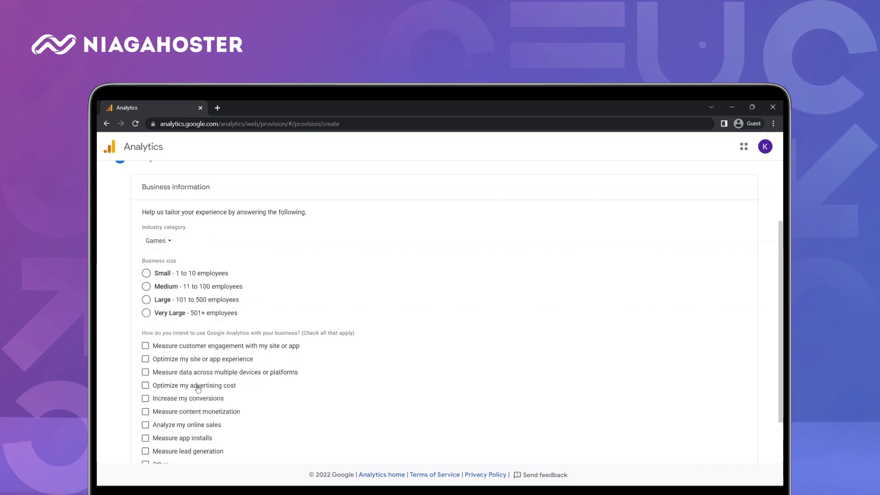
{"action": "left_click", "coordinate": [198, 277]}
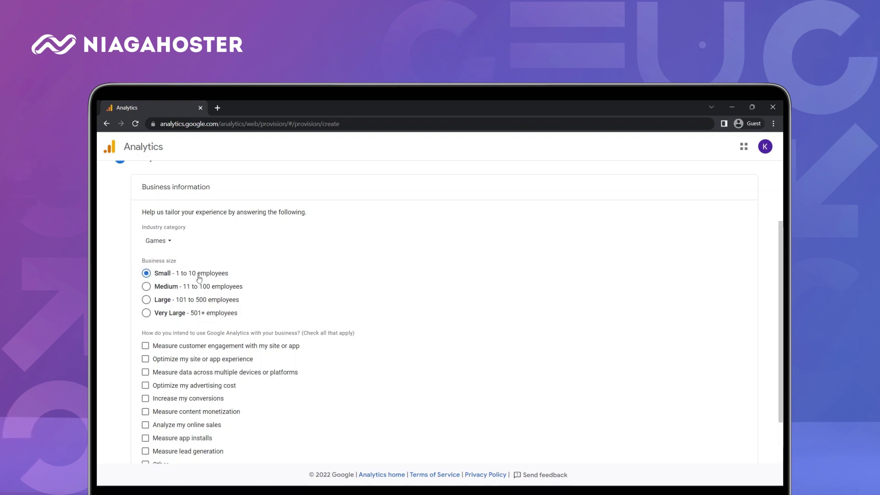
- Select customer engagement, site or app experience, multi-device data and advertising cost as the intended Analytics uses, and create the account
{"action": "left_click", "coordinate": [198, 346]}
{"action": "left_click", "coordinate": [197, 359]}
{"action": "left_click", "coordinate": [194, 385]}
{"action": "left_click", "coordinate": [195, 373]}
{"action": "scroll", "coordinate": [197, 387], "scroll_direction": "down", "scroll_amount": 2}
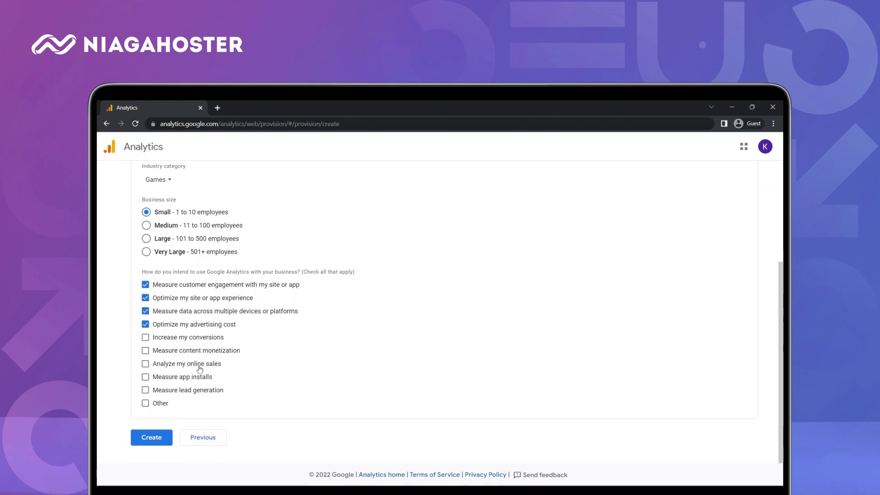
{"action": "left_click", "coordinate": [151, 438]}
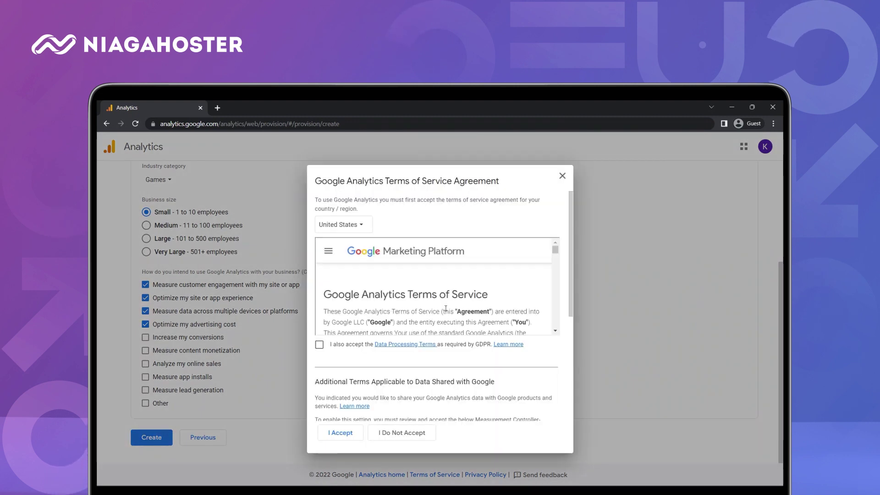
- Accept the GDPR Data Processing Terms and the Google Analytics Terms of Service Agreement, and dismiss the product tour
{"action": "left_click", "coordinate": [320, 345]}
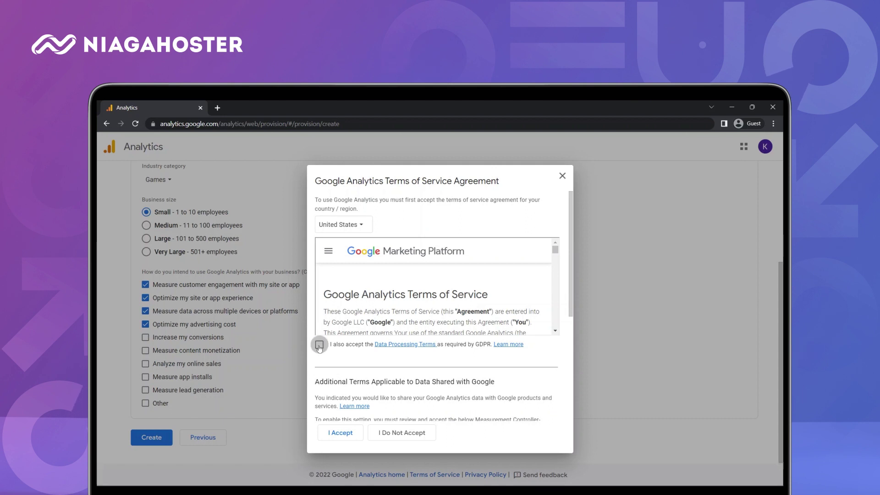
{"action": "left_click", "coordinate": [344, 434]}
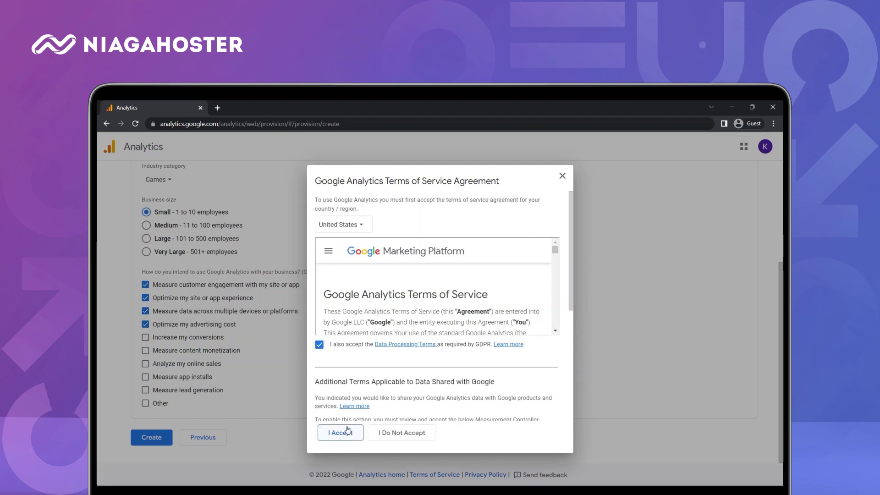
{"action": "scroll", "coordinate": [384, 399], "scroll_direction": "down", "scroll_amount": 10}
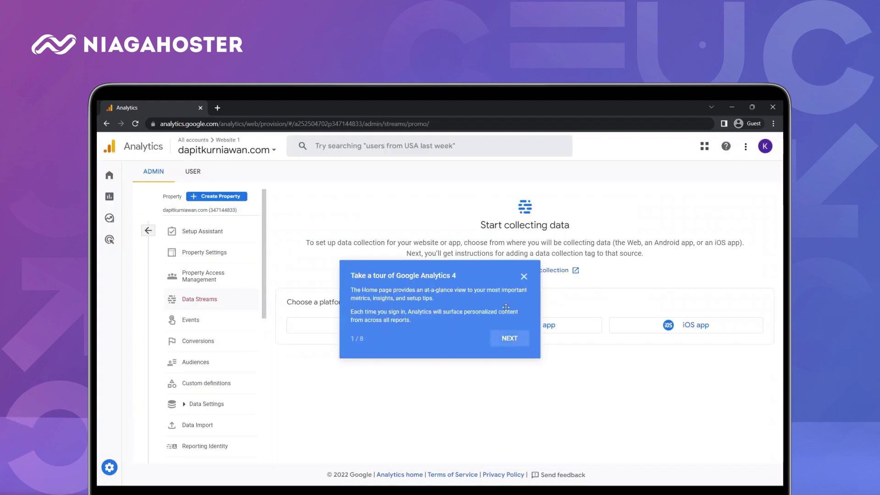
{"action": "left_click", "coordinate": [525, 282]}
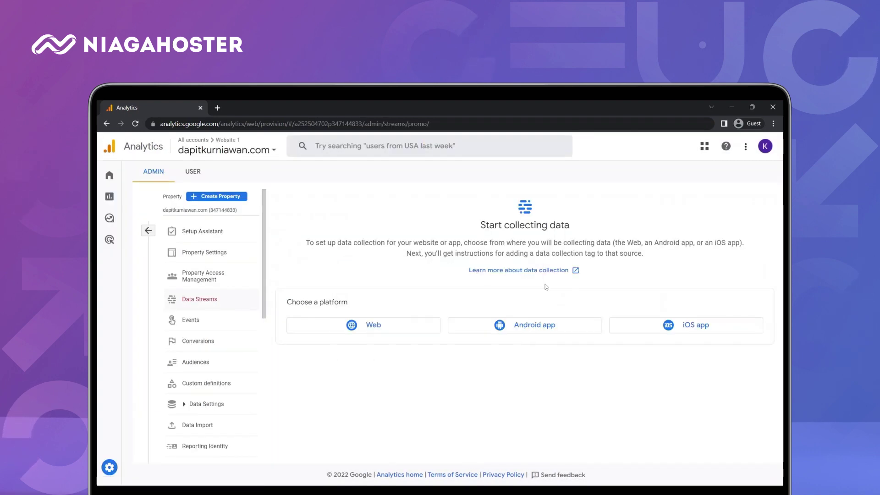
- Create a web data stream with the website's https domain as its URL and the site's name as the stream name
{"action": "left_click", "coordinate": [421, 331]}
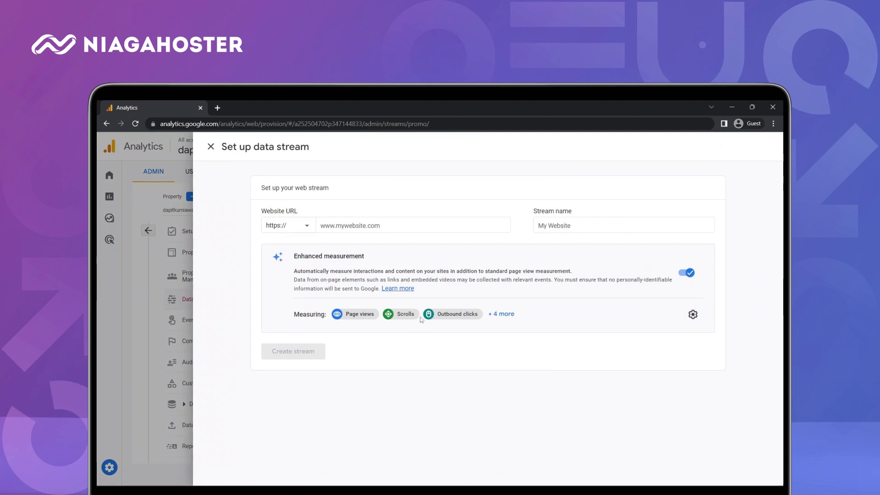
{"action": "left_click", "coordinate": [378, 226]}
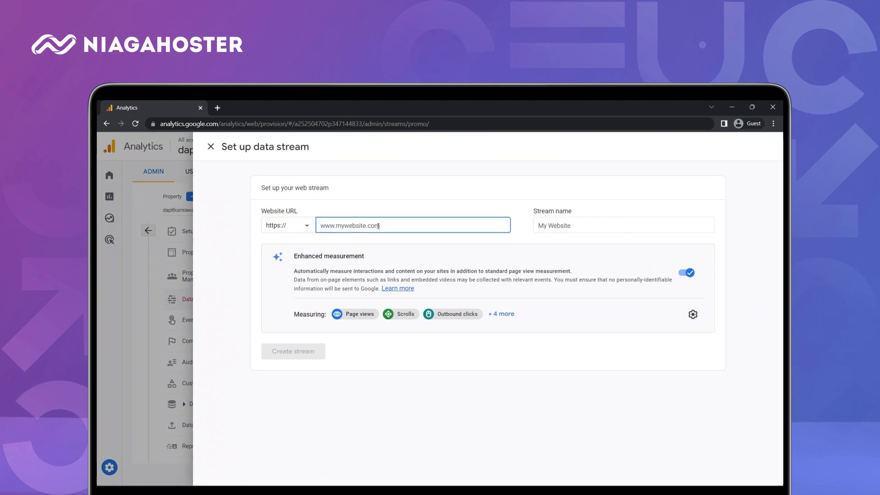
{"action": "type", "text": "dapitkurniawan.com"}
{"action": "key", "text": "Tab"}
{"action": "type", "text": "dapitkurniawan"}
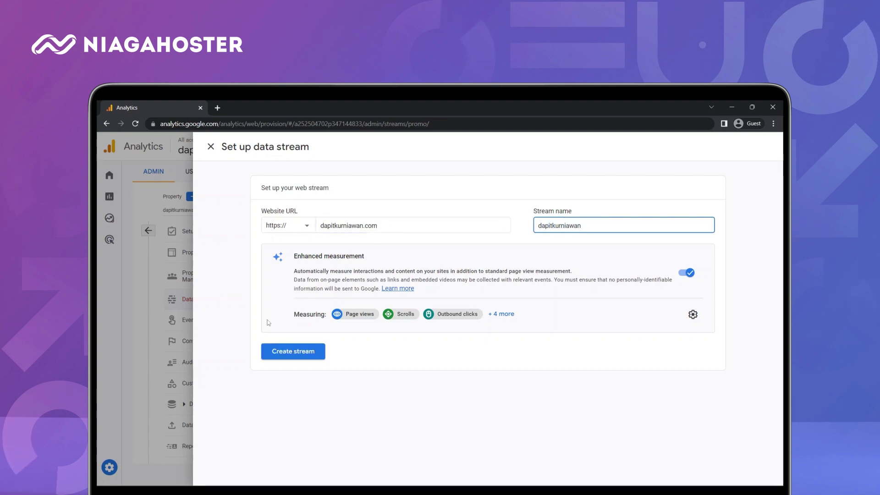
{"action": "left_click", "coordinate": [297, 356]}
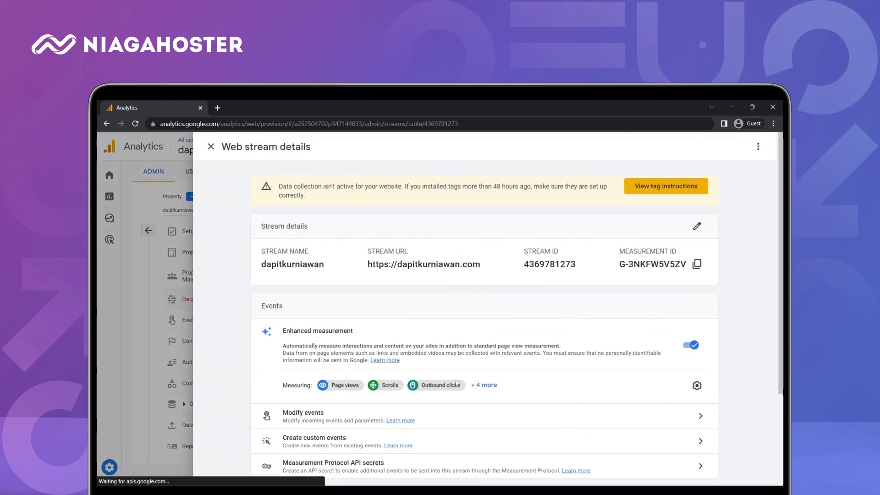
- Copy the measurement ID from the web stream details
{"action": "scroll", "coordinate": [351, 345], "scroll_direction": "down", "scroll_amount": 2}
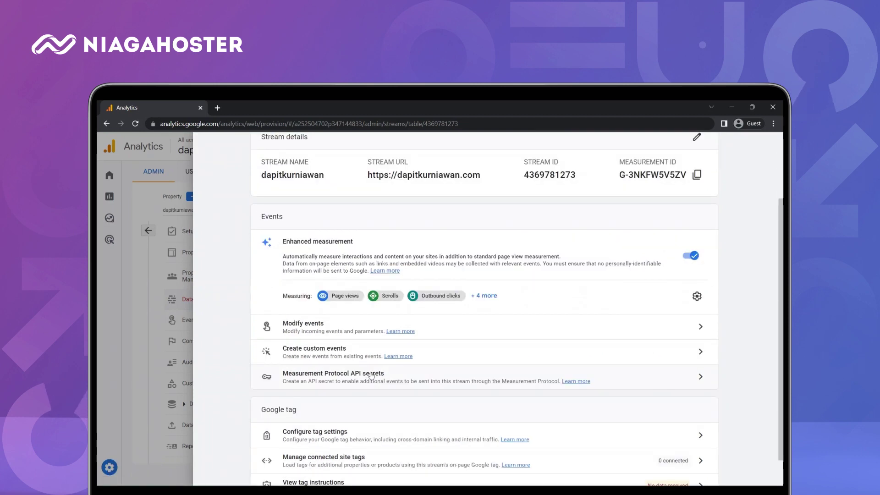
{"action": "scroll", "coordinate": [372, 376], "scroll_direction": "up", "scroll_amount": 1}
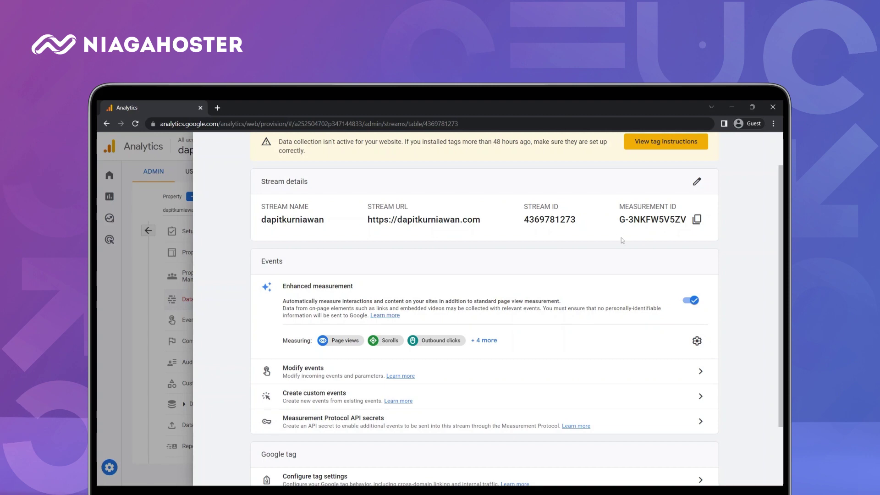
{"action": "left_click", "coordinate": [697, 219]}
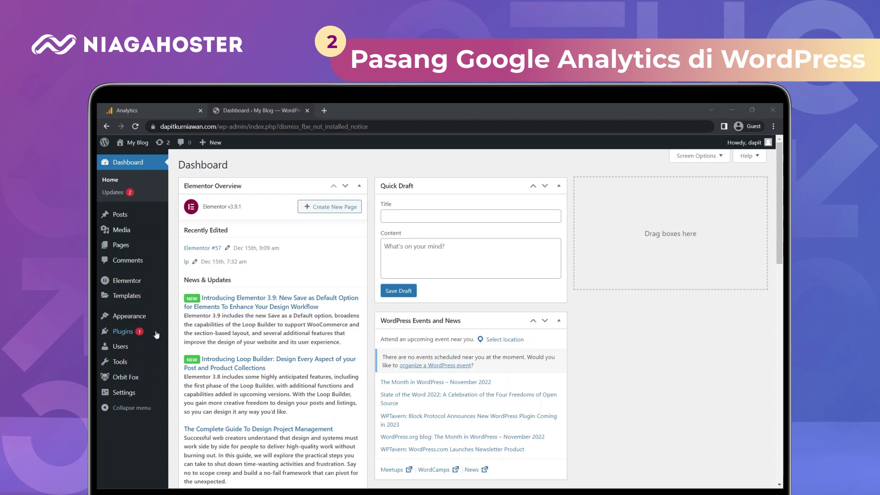
- Switch to the WordPress dashboard, search new plugins for "Google Site kit", and install and activate Site Kit by Google
{"action": "mouse_move", "coordinate": [117, 334]}
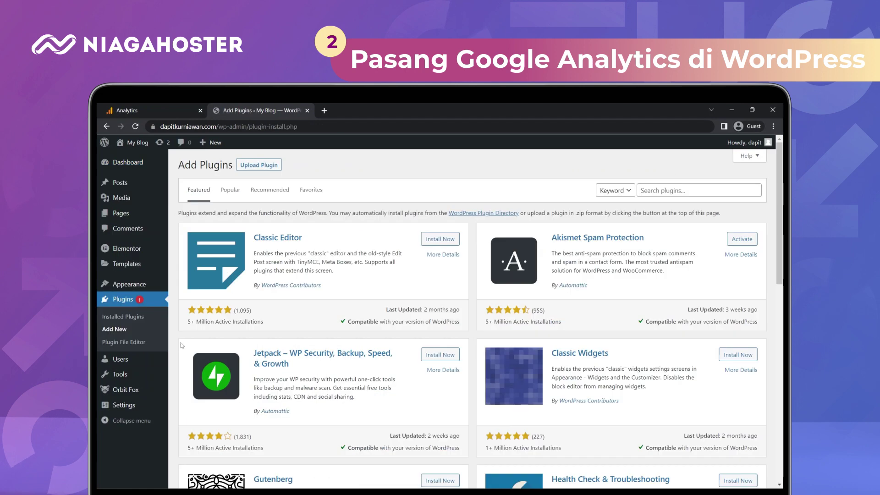
{"action": "left_click", "coordinate": [672, 190]}
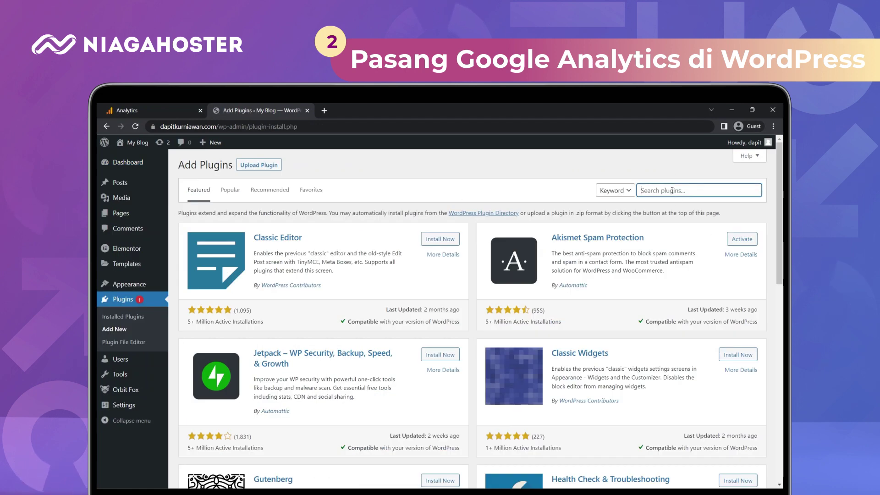
{"action": "type", "text": "Google Site kit"}
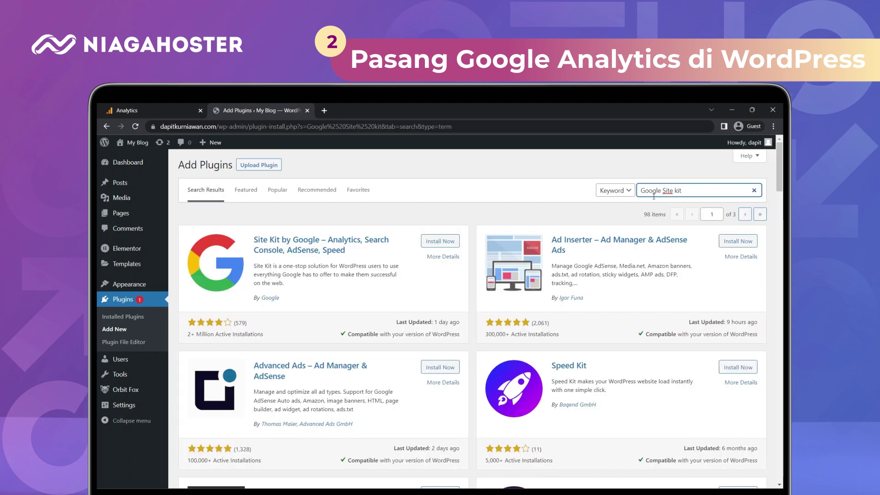
{"action": "left_click", "coordinate": [454, 240]}
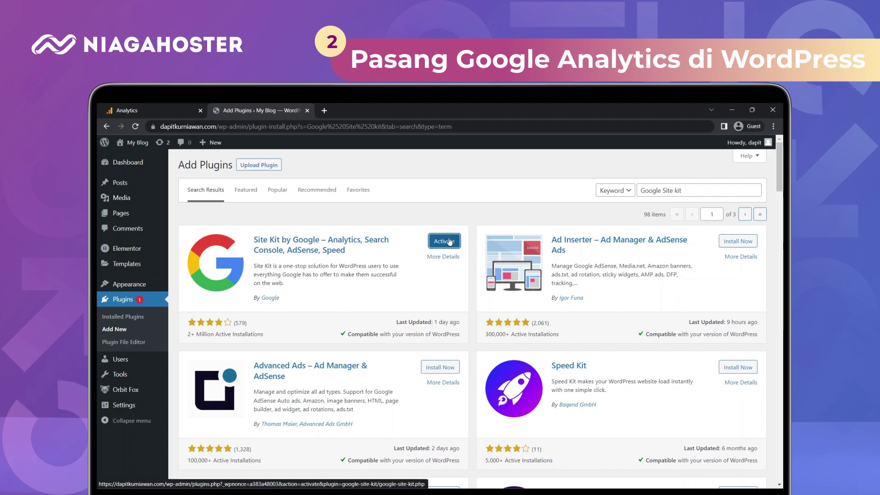
{"action": "left_click", "coordinate": [450, 242]}
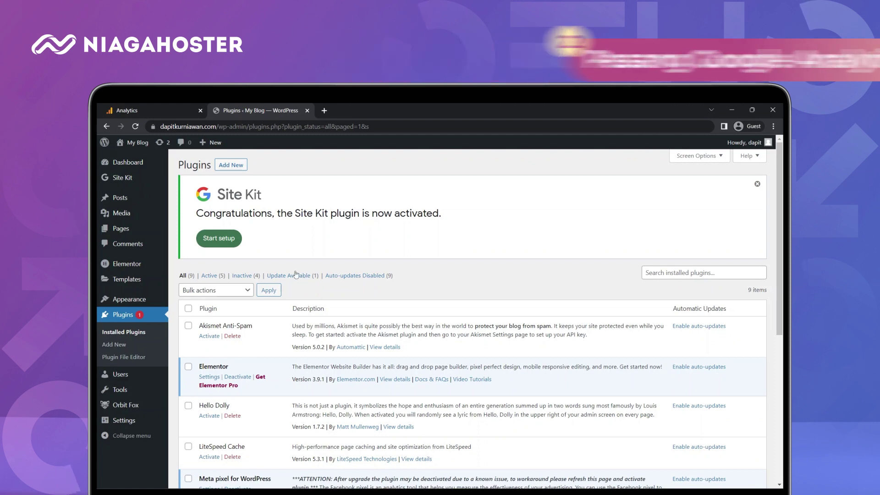
- Start the Site Kit setup with the option to connect Google Analytics enabled, and sign in with Google
{"action": "left_click", "coordinate": [224, 244]}
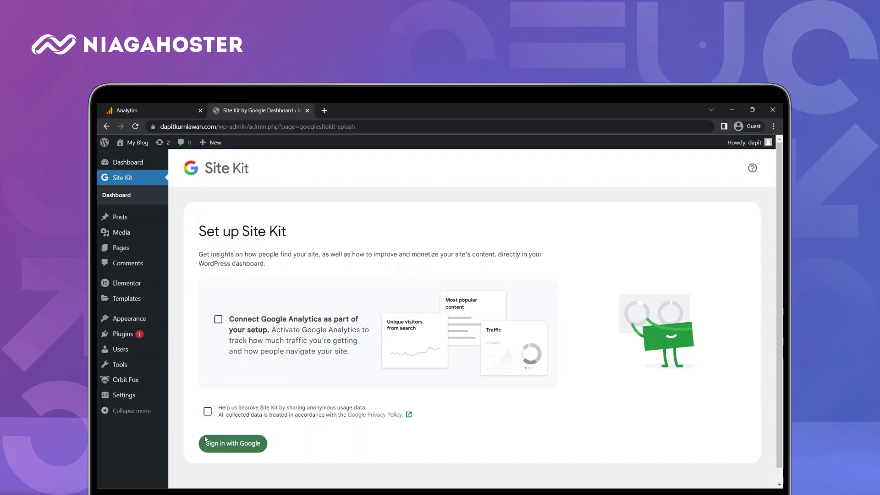
{"action": "left_click", "coordinate": [218, 321]}
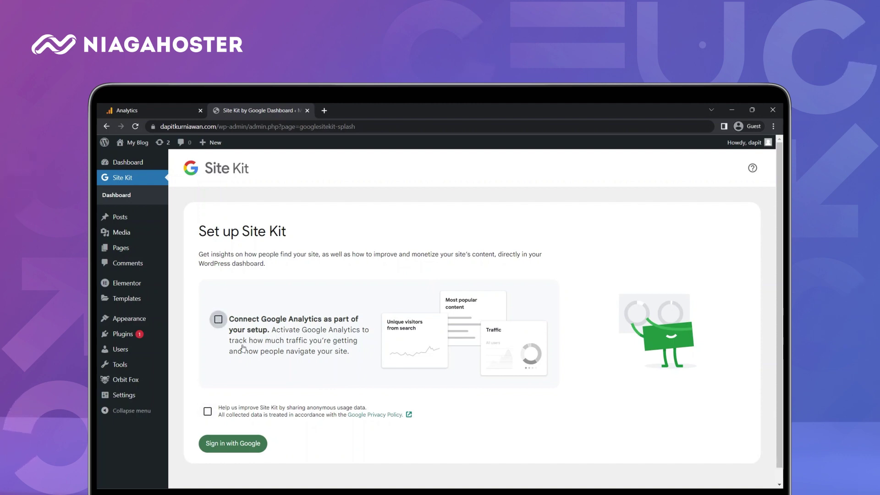
{"action": "left_click", "coordinate": [237, 450]}
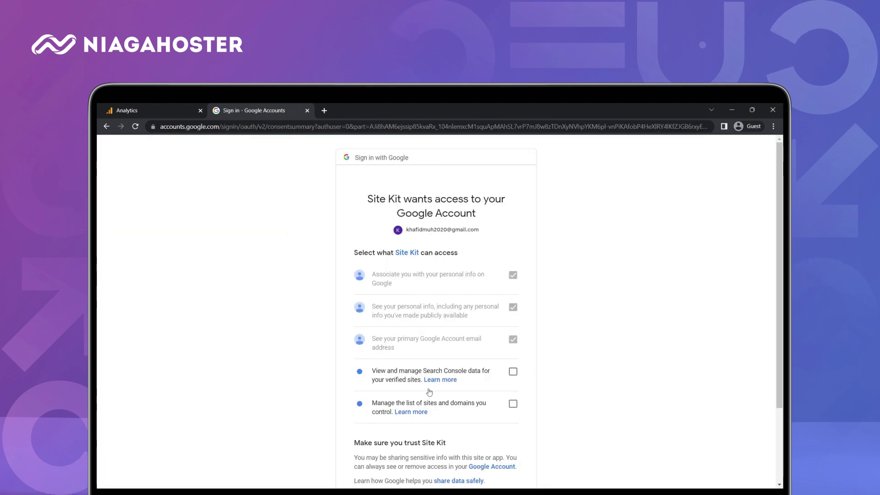
- Grant Site Kit access to manage Search Console data and the list of sites and domains, and continue
{"action": "left_click", "coordinate": [513, 371]}
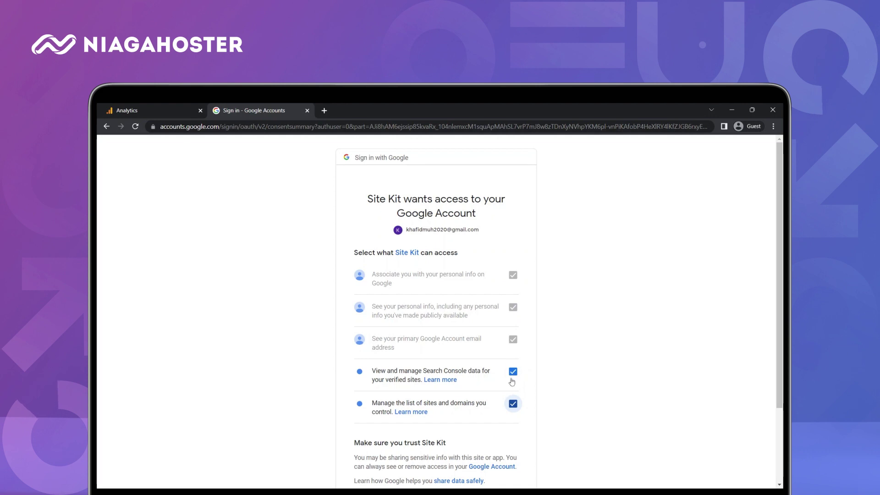
{"action": "scroll", "coordinate": [487, 383], "scroll_direction": "down", "scroll_amount": 2}
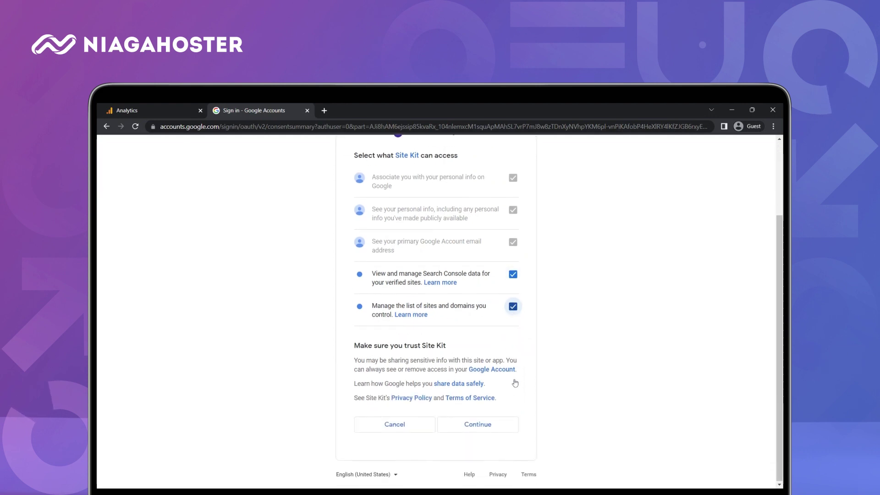
{"action": "left_click", "coordinate": [485, 425]}
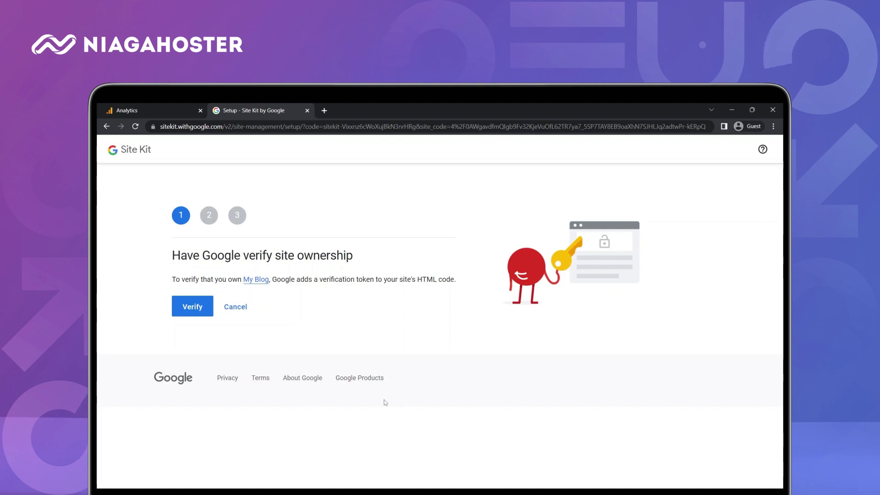
- Complete the Site Kit setup for My Blog through ownership verification, dashboard metrics access and Search Console, ending on the Site Kit dashboard
{"action": "left_click", "coordinate": [195, 308]}
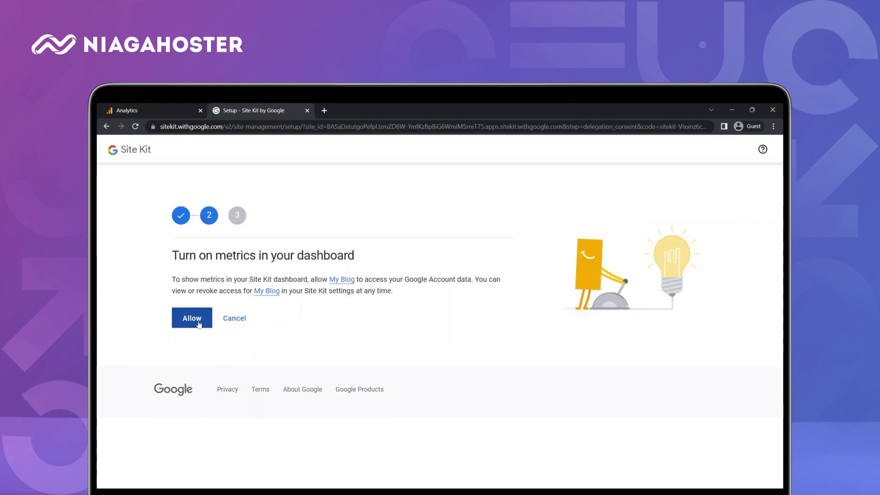
{"action": "left_click", "coordinate": [198, 323]}
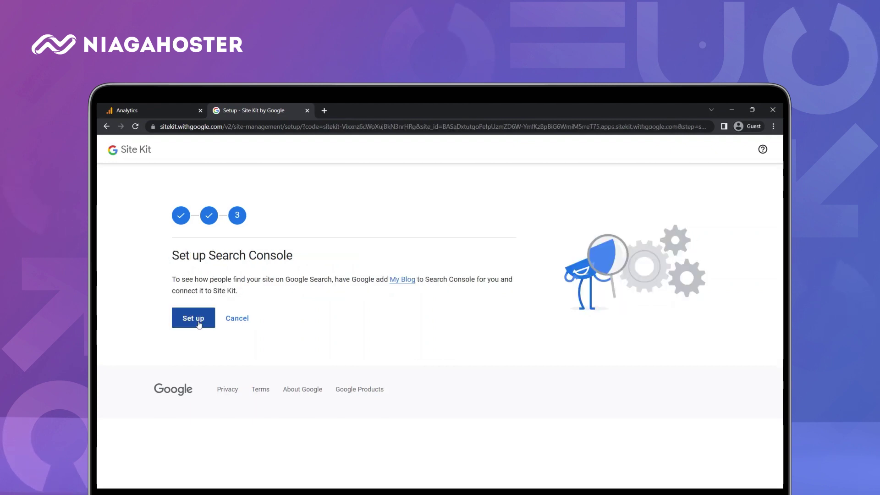
{"action": "left_click", "coordinate": [198, 324]}
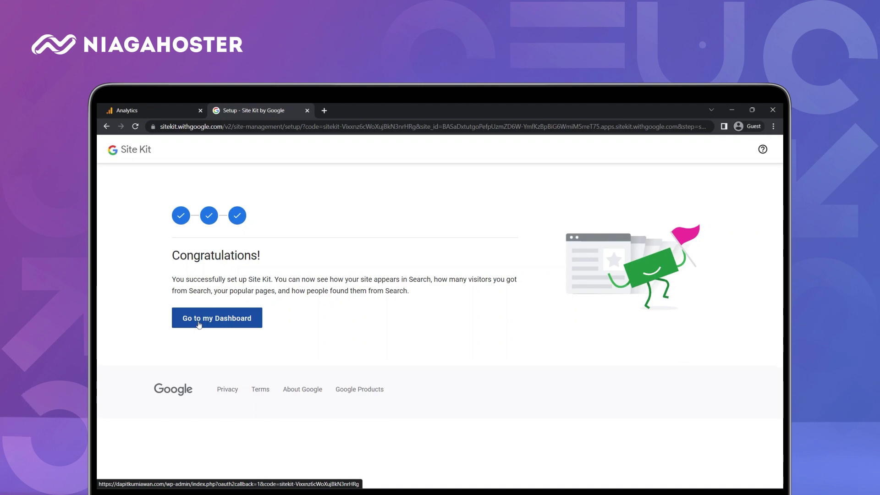
{"action": "left_click", "coordinate": [199, 324]}
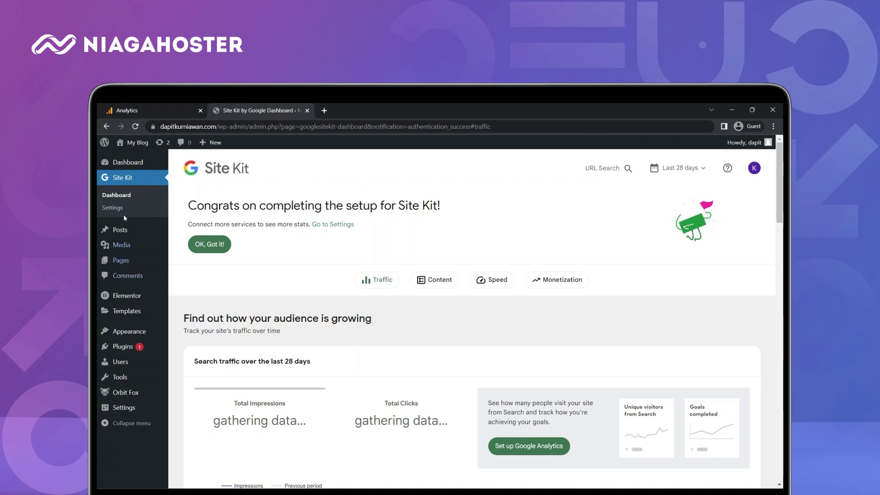
- Complete the Analytics setup from the Site Kit settings, using the Website 1 account and the website's own property
{"action": "left_click", "coordinate": [131, 188]}
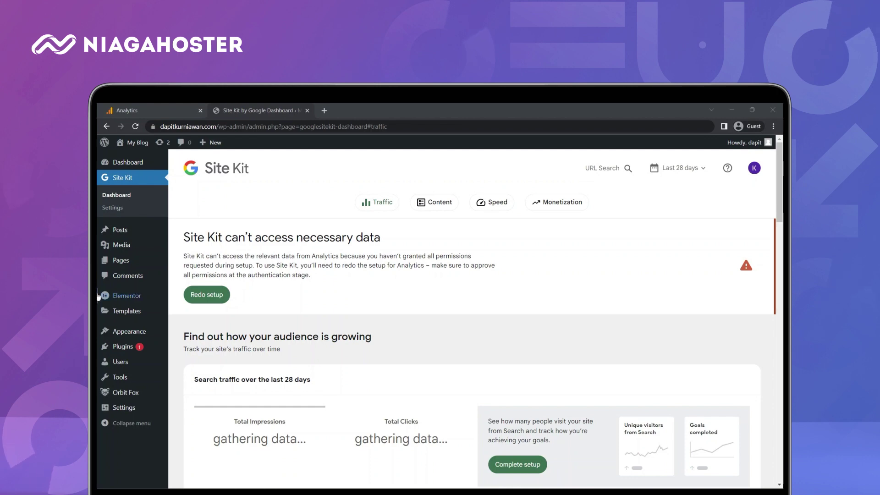
{"action": "left_click", "coordinate": [117, 210]}
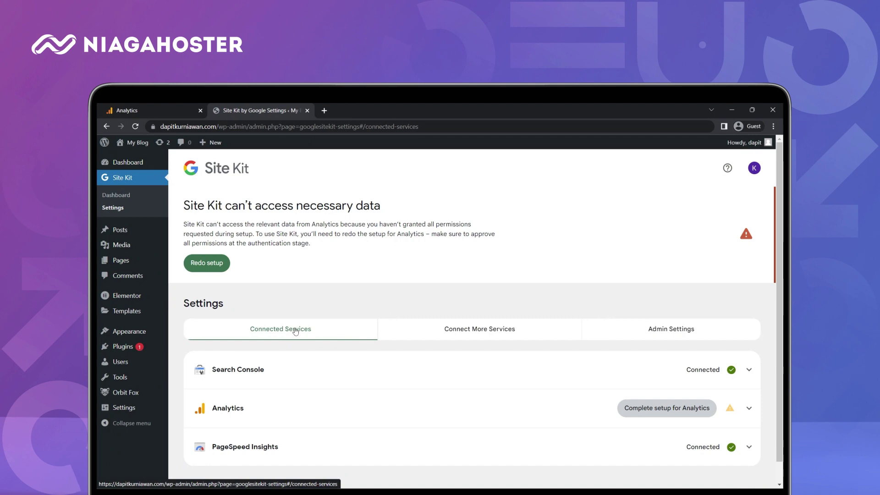
{"action": "scroll", "coordinate": [296, 332], "scroll_direction": "down", "scroll_amount": 1}
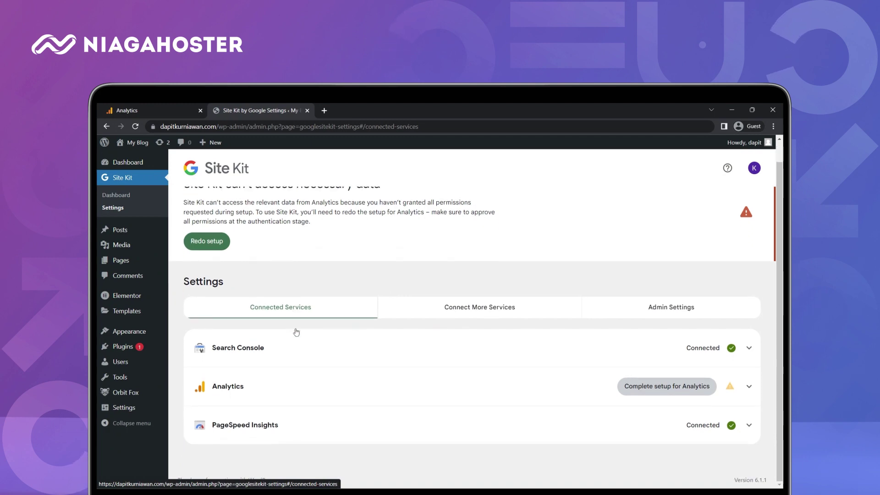
{"action": "left_click", "coordinate": [642, 394]}
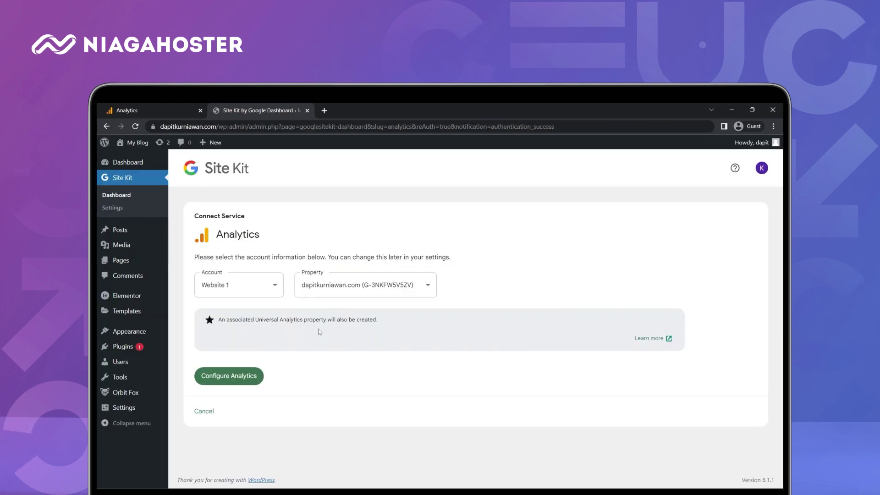
{"action": "left_click", "coordinate": [229, 377]}
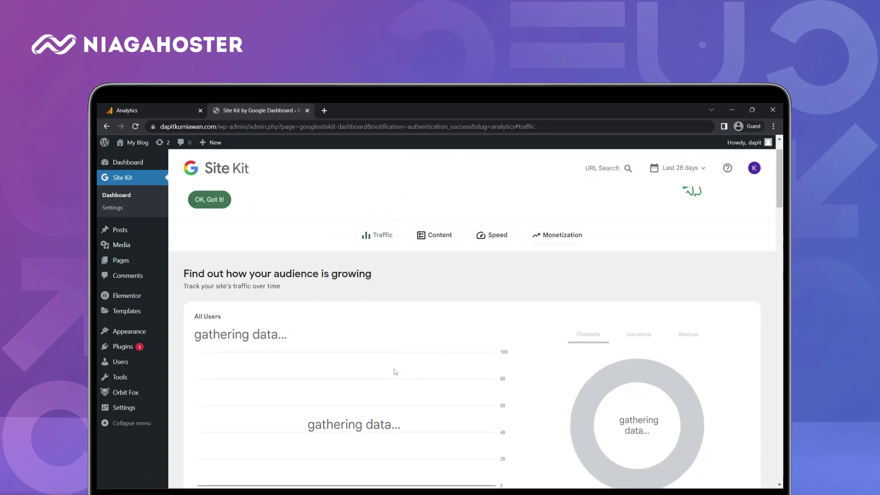
- Review the Site Kit dashboard from the audience traffic and search traffic charts down to the page speed metrics
{"action": "scroll", "coordinate": [388, 365], "scroll_direction": "up", "scroll_amount": 1}
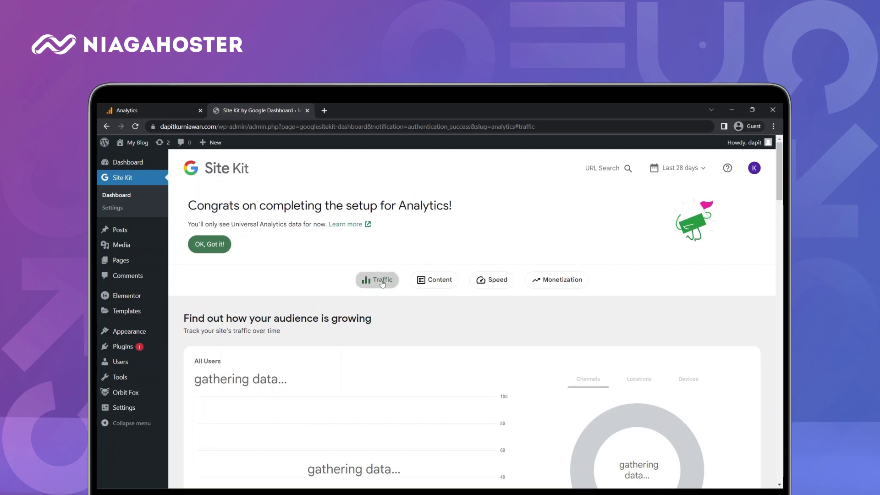
{"action": "left_click_drag", "start_coordinate": [382, 283], "coordinate": [409, 332]}
{"action": "scroll", "coordinate": [457, 359], "scroll_direction": "down", "scroll_amount": 5}
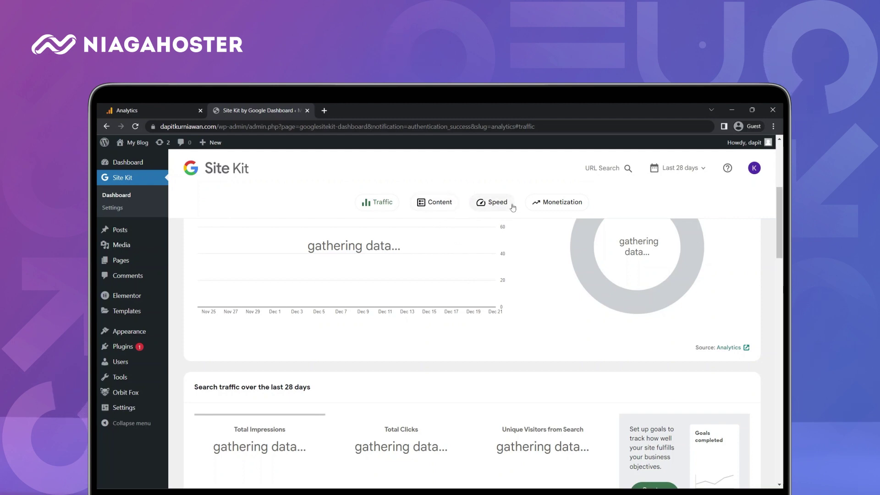
{"action": "scroll", "coordinate": [506, 276], "scroll_direction": "down", "scroll_amount": 2}
{"action": "scroll", "coordinate": [505, 277], "scroll_direction": "down", "scroll_amount": 10}
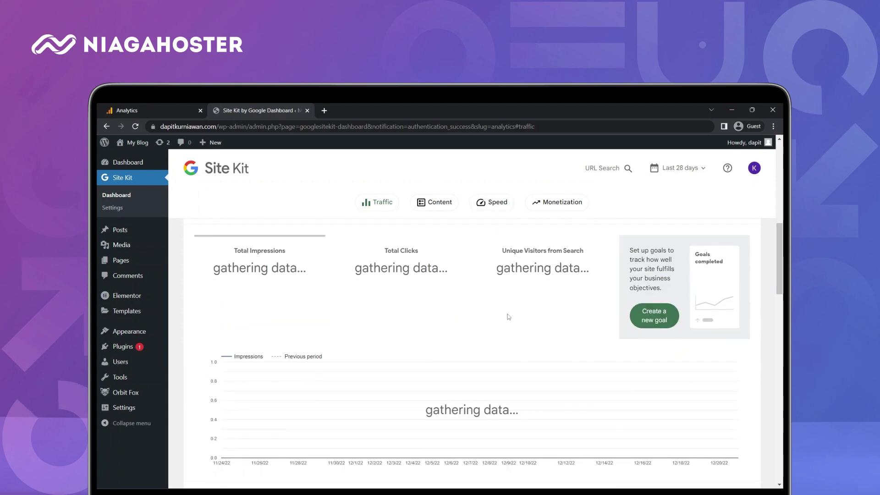
{"action": "scroll", "coordinate": [497, 319], "scroll_direction": "down", "scroll_amount": 5}
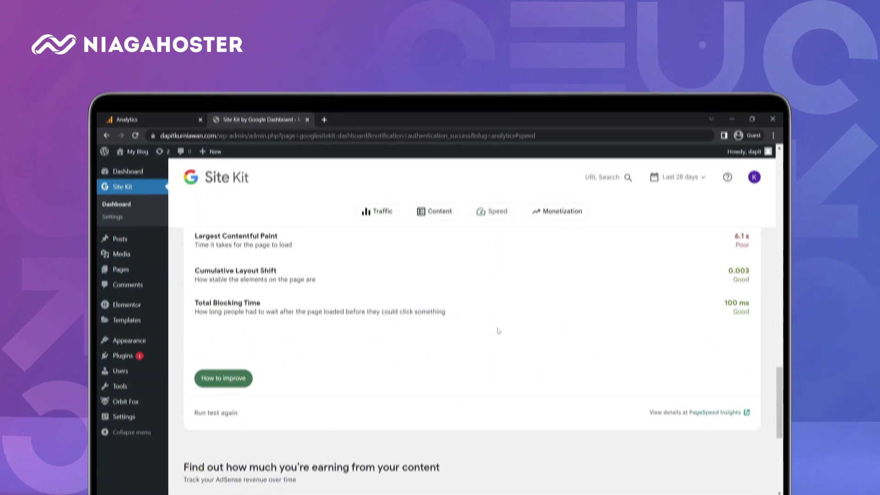